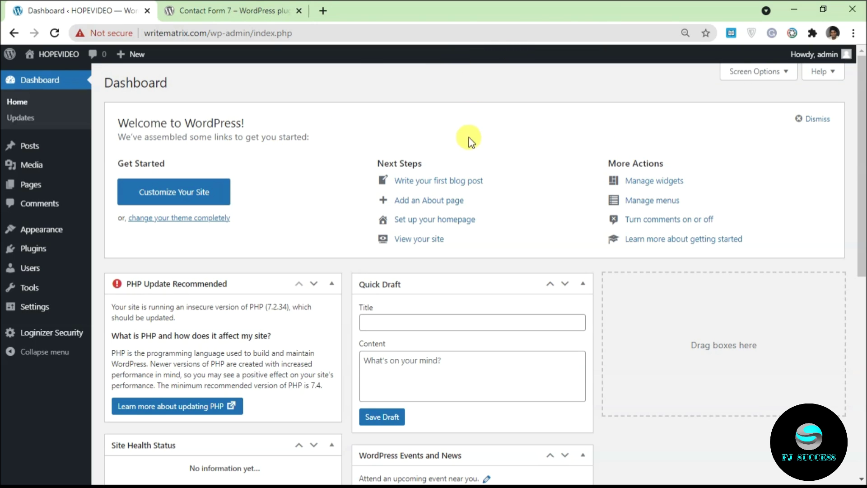
Step: Open the page for adding new plugins and browse the featured and popular plugins
{"action": "mouse_move", "coordinate": [25, 249]}
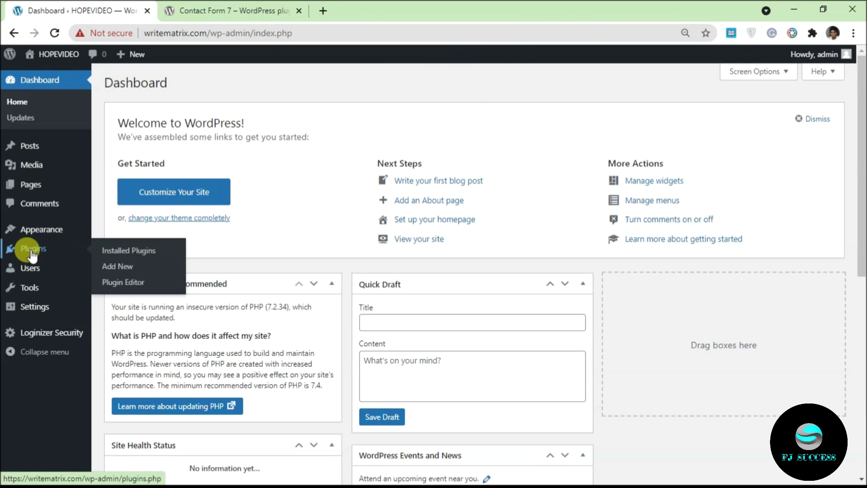
{"action": "left_click", "coordinate": [129, 269]}
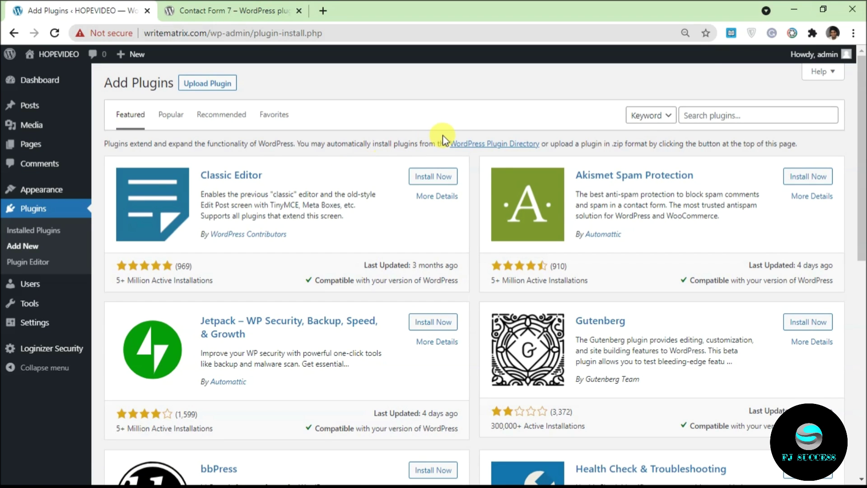
{"action": "mouse_move", "coordinate": [860, 120]}
{"action": "left_mouse_down"}
{"action": "mouse_move", "coordinate": [861, 251]}
{"action": "mouse_move", "coordinate": [848, 131]}
{"action": "left_mouse_up"}
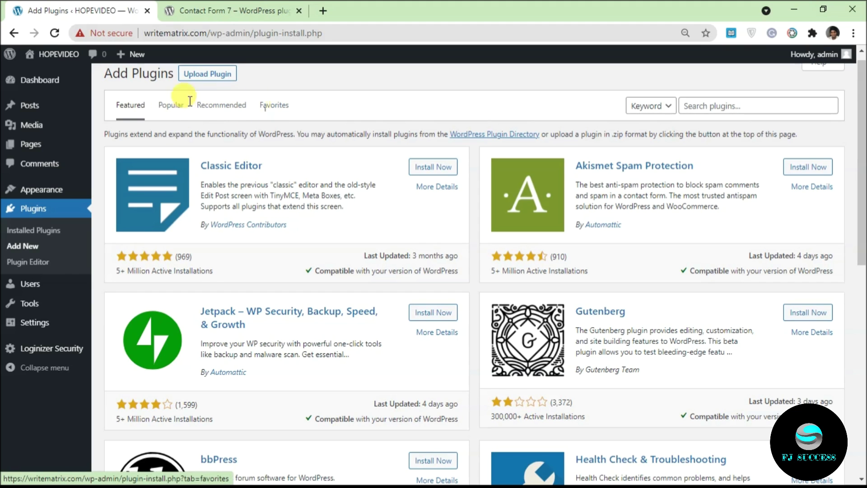
{"action": "left_click", "coordinate": [159, 113]}
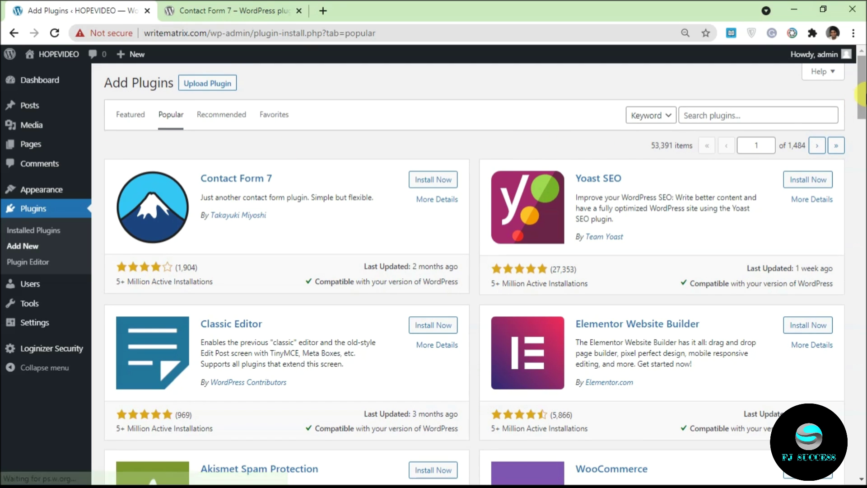
{"action": "left_click_drag", "start_coordinate": [862, 101], "coordinate": [838, 477]}
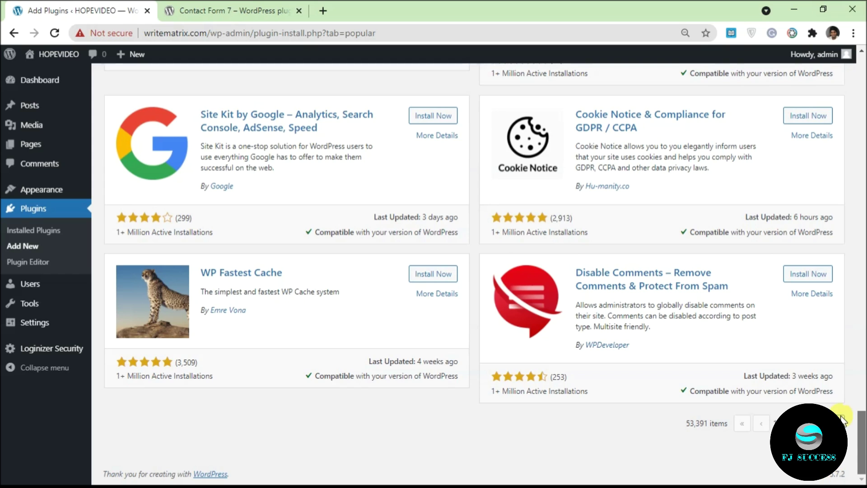
{"action": "scroll", "coordinate": [587, 316], "scroll_direction": "up", "scroll_amount": 20}
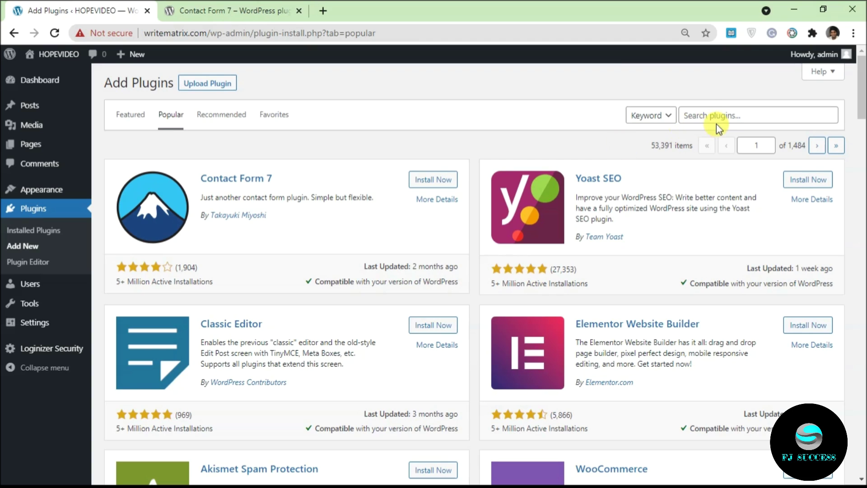
Step: Find Contact Form 7 with a keyword search for "contact form 7", and install and activate the plugin
{"action": "left_click", "coordinate": [718, 110]}
{"action": "left_click", "coordinate": [718, 110]}
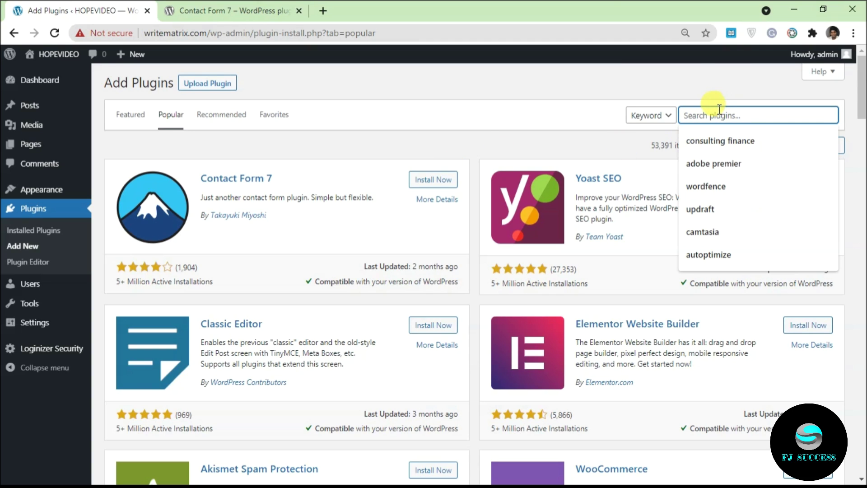
{"action": "type", "text": "contact form 7"}
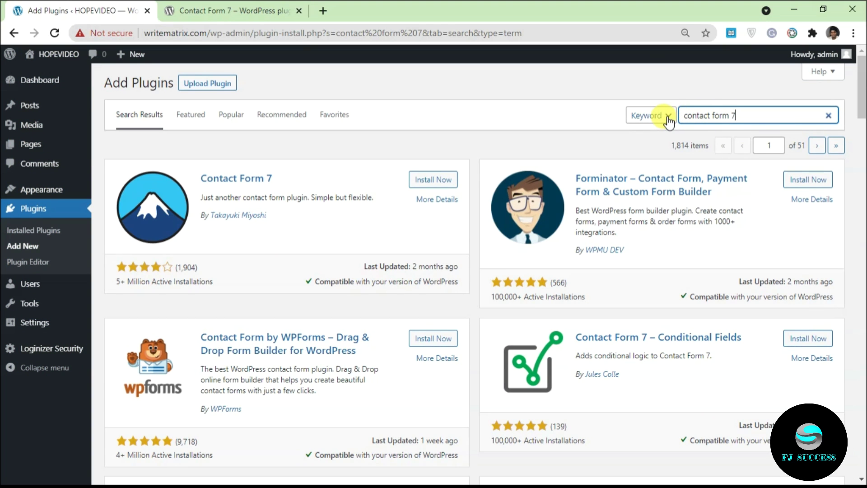
{"action": "left_click", "coordinate": [668, 117]}
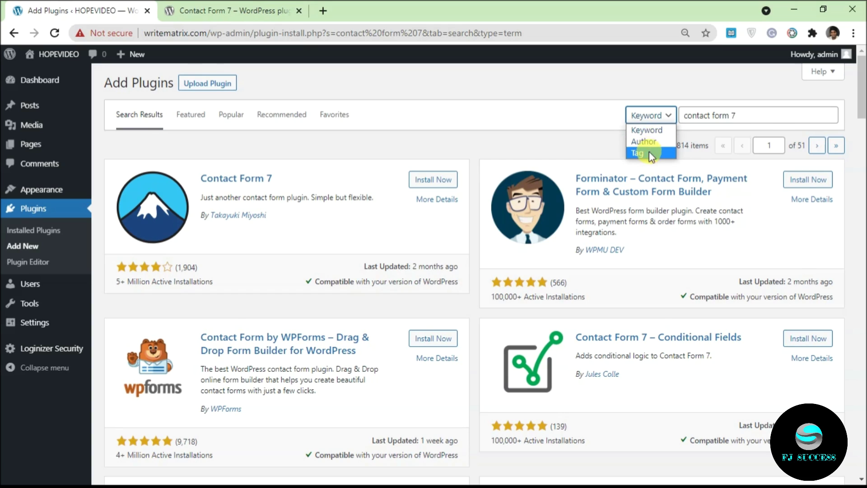
{"action": "left_click", "coordinate": [649, 131]}
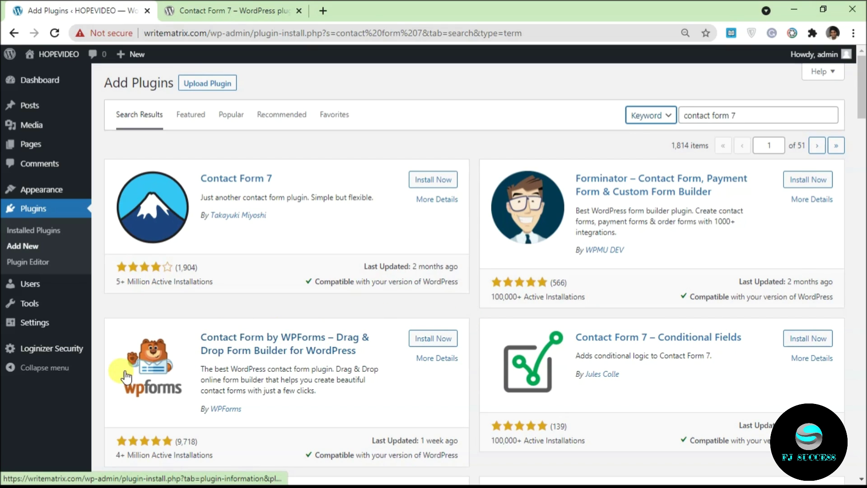
{"action": "left_click", "coordinate": [420, 185]}
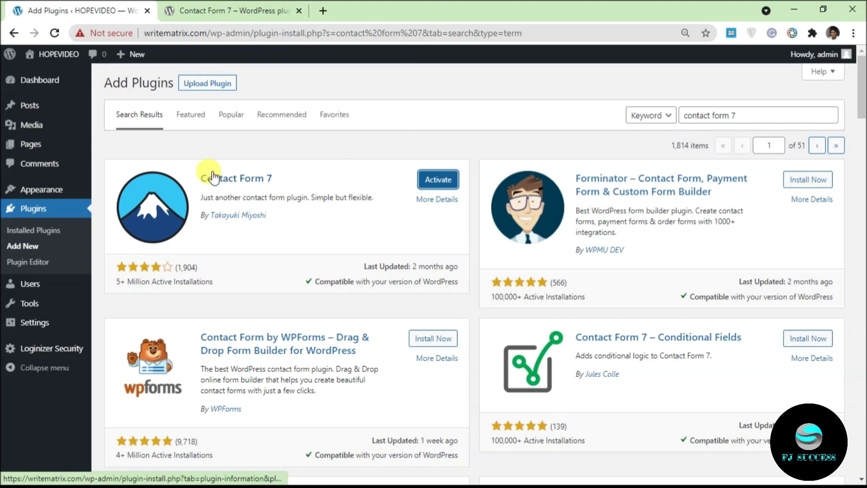
{"action": "left_click", "coordinate": [438, 180]}
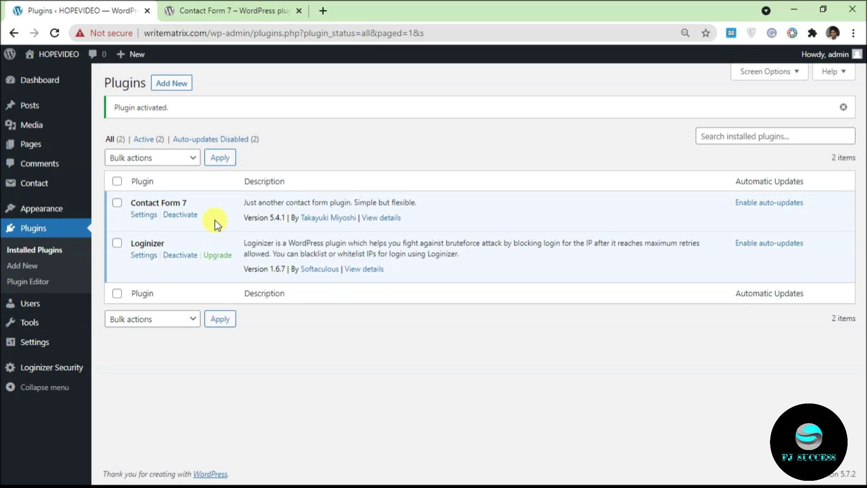
Step: Deactivate the Contact Form 7 plugin and delete it together with its data
{"action": "left_click", "coordinate": [193, 215]}
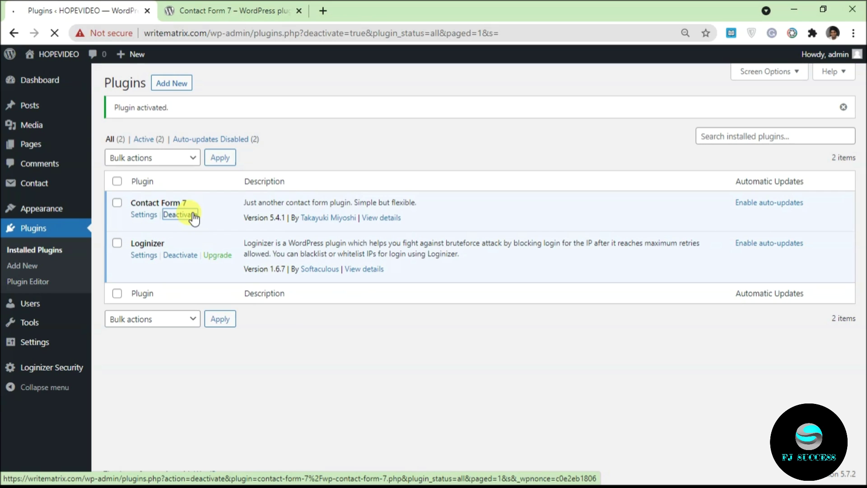
{"action": "left_click", "coordinate": [175, 214]}
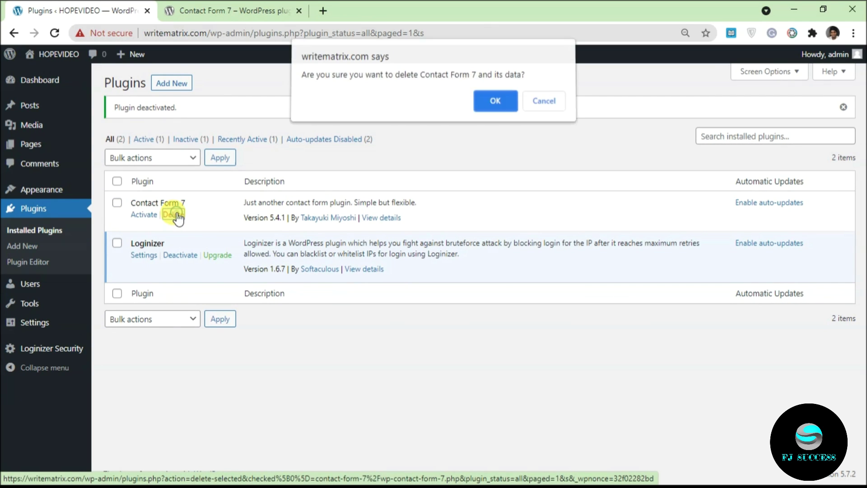
{"action": "left_click", "coordinate": [495, 105]}
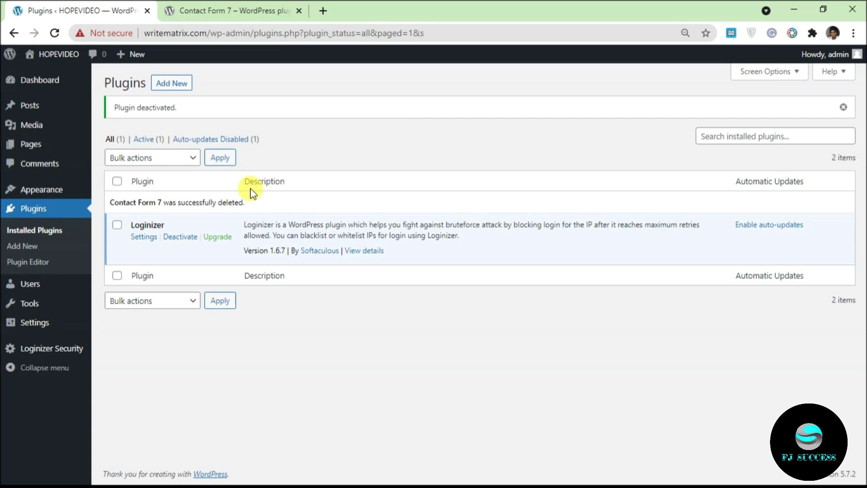
Step: Download the Contact Form 7 zip file from its WordPress.org plugin page
{"action": "left_click", "coordinate": [232, 7]}
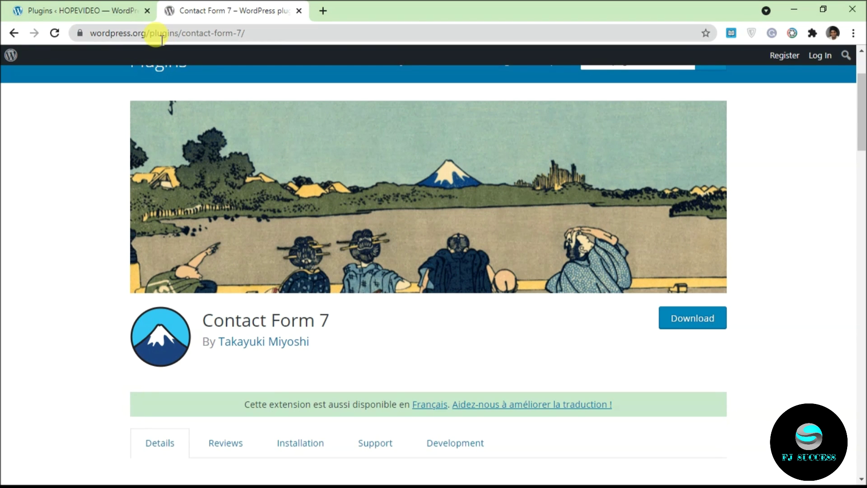
{"action": "left_click_drag", "start_coordinate": [861, 104], "coordinate": [854, 135]}
{"action": "left_click", "coordinate": [679, 148]}
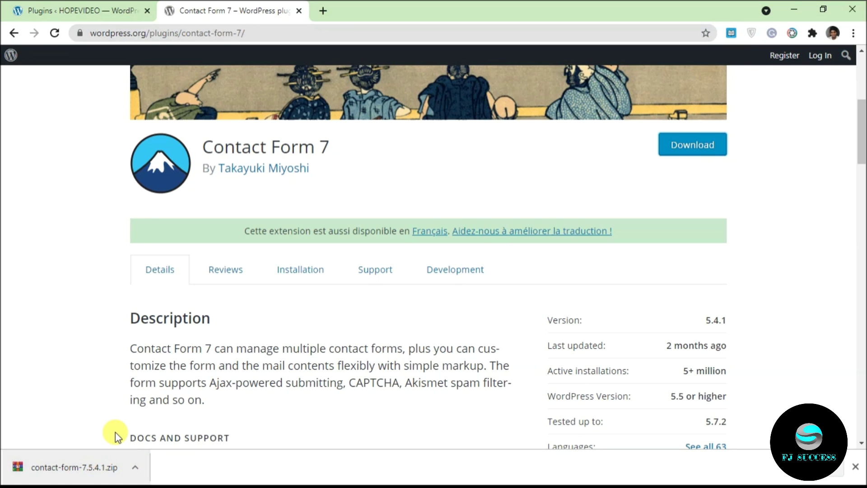
Step: Install the plugin on the HOPEVIDEO site by uploading contact-form-7.5.4.1.zip from Downloads, and activate it
{"action": "left_click", "coordinate": [80, 6]}
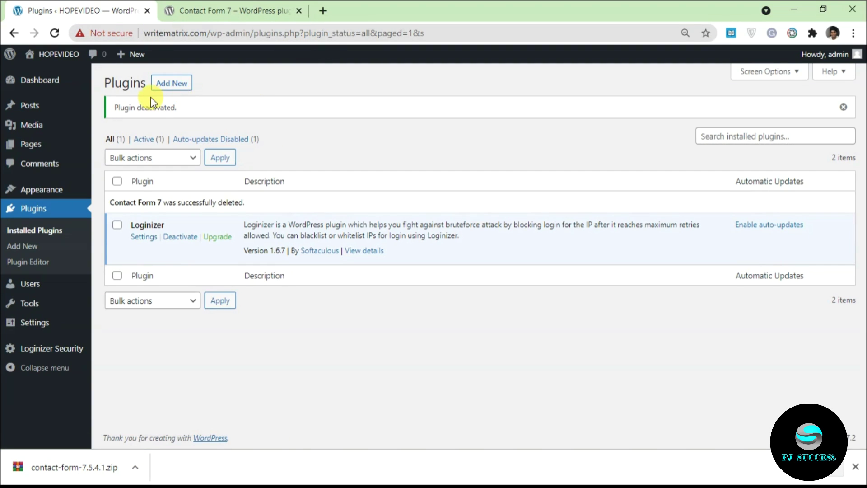
{"action": "left_click", "coordinate": [172, 87]}
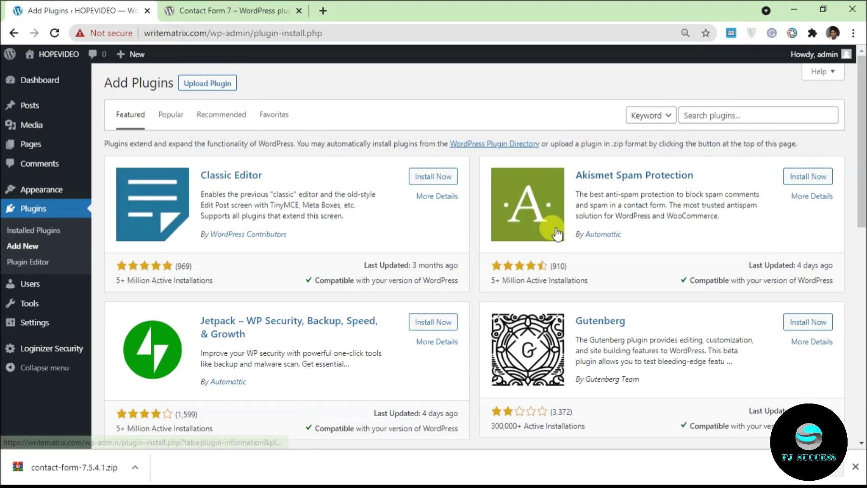
{"action": "left_click", "coordinate": [205, 86]}
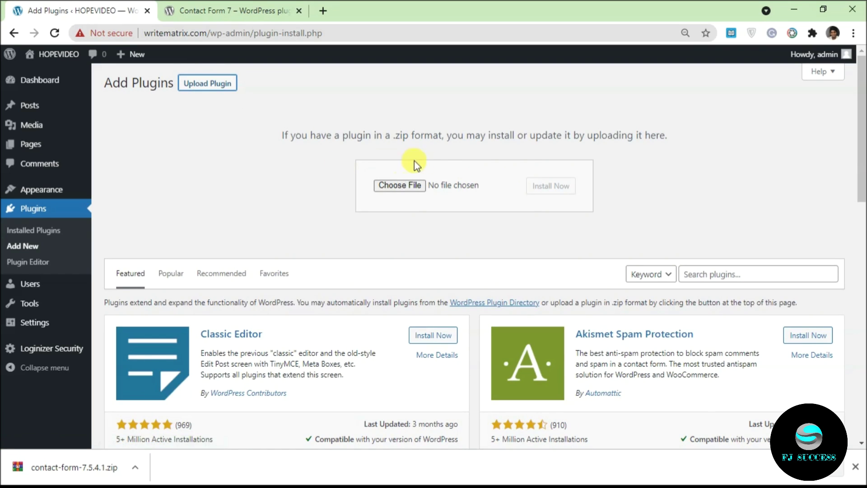
{"action": "left_click", "coordinate": [410, 183]}
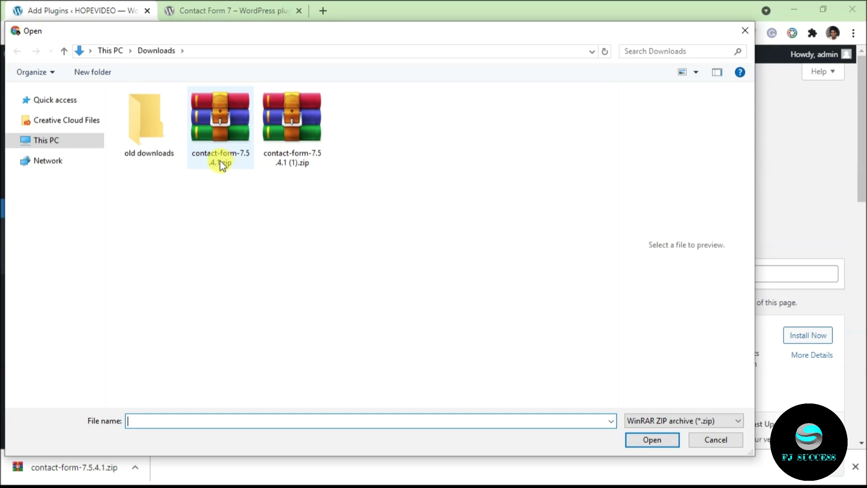
{"action": "left_click", "coordinate": [228, 128]}
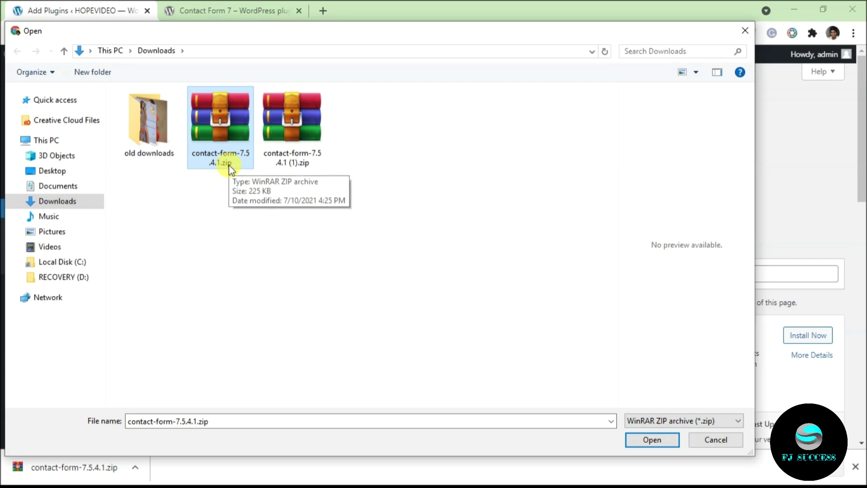
{"action": "left_click", "coordinate": [641, 437]}
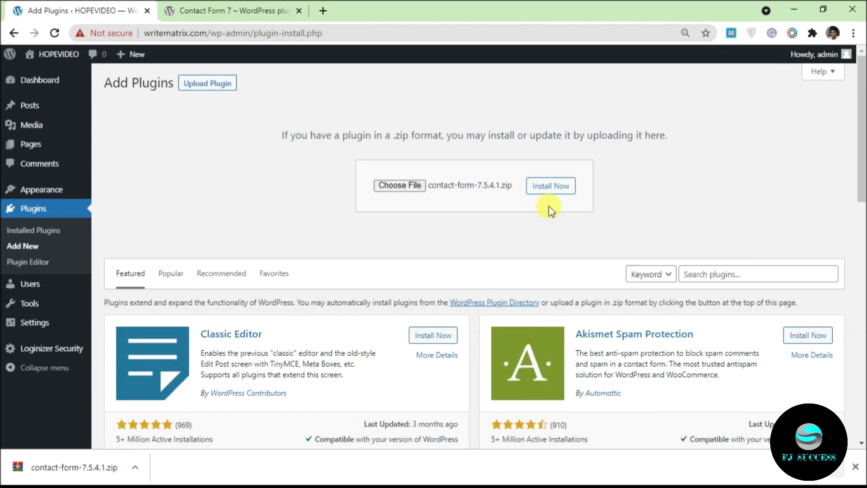
{"action": "left_click", "coordinate": [550, 194]}
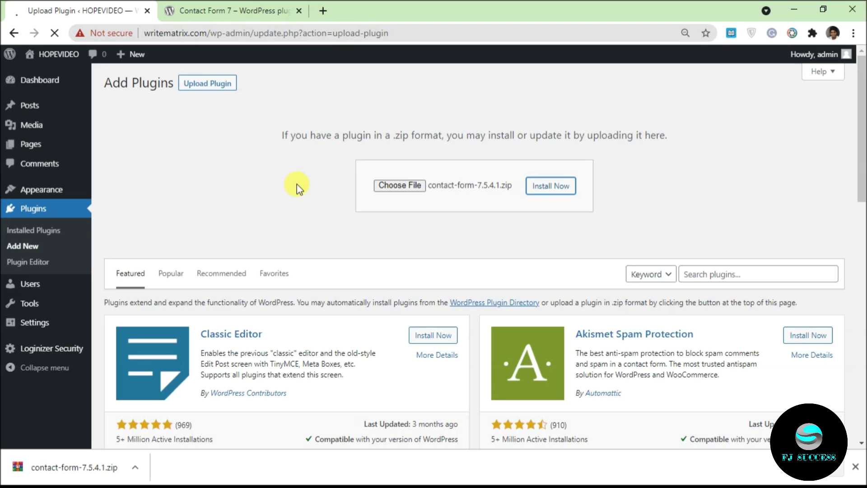
{"action": "left_click", "coordinate": [157, 161]}
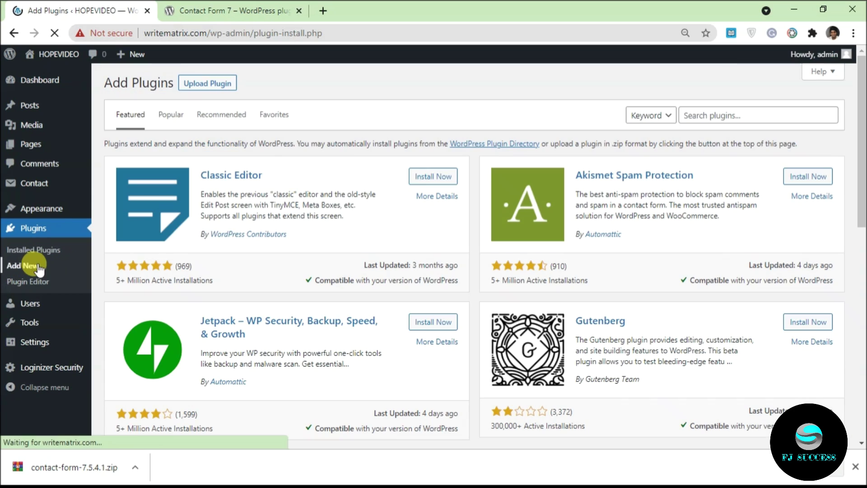
Step: Search the plugins to add for "file manager", and install and activate the File Manager plugin
{"action": "left_click", "coordinate": [216, 86]}
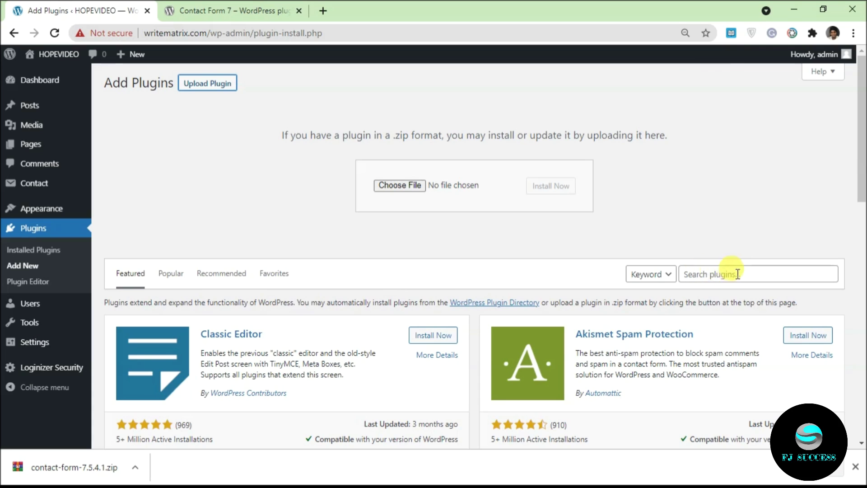
{"action": "left_click", "coordinate": [715, 274]}
{"action": "type", "text": "f"}
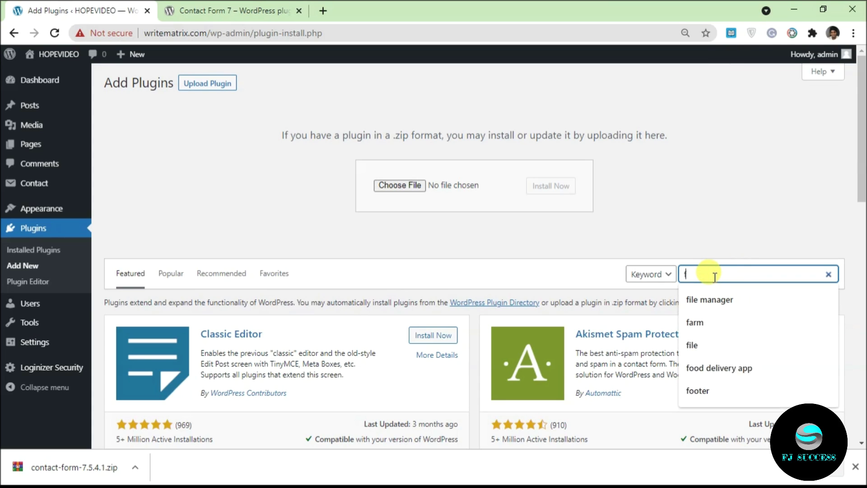
{"action": "type", "text": "ile manage"}
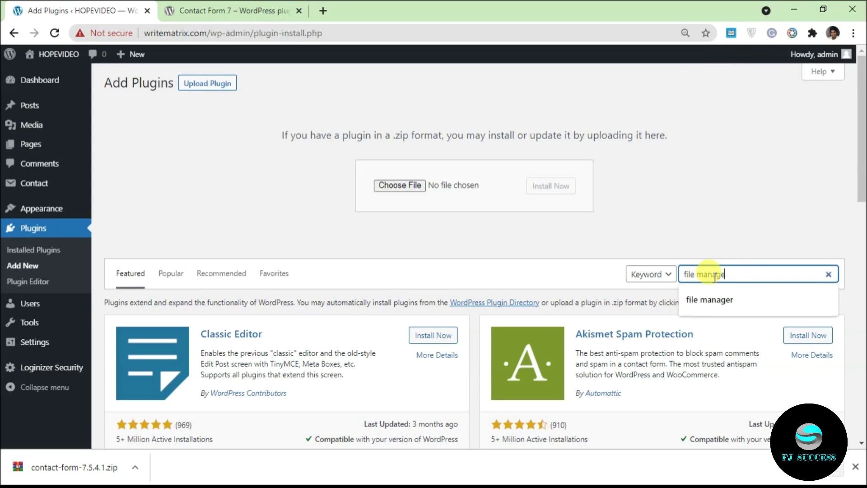
{"action": "type", "text": "r"}
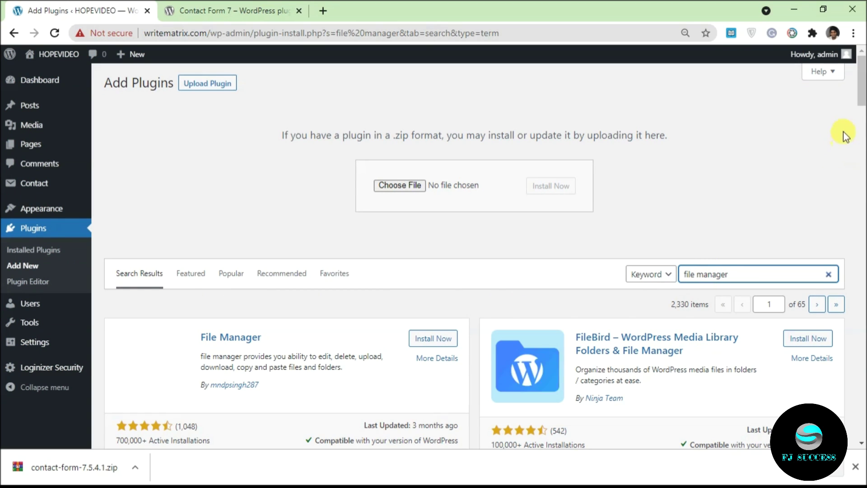
{"action": "scroll", "coordinate": [862, 88], "scroll_direction": "down", "scroll_amount": 1}
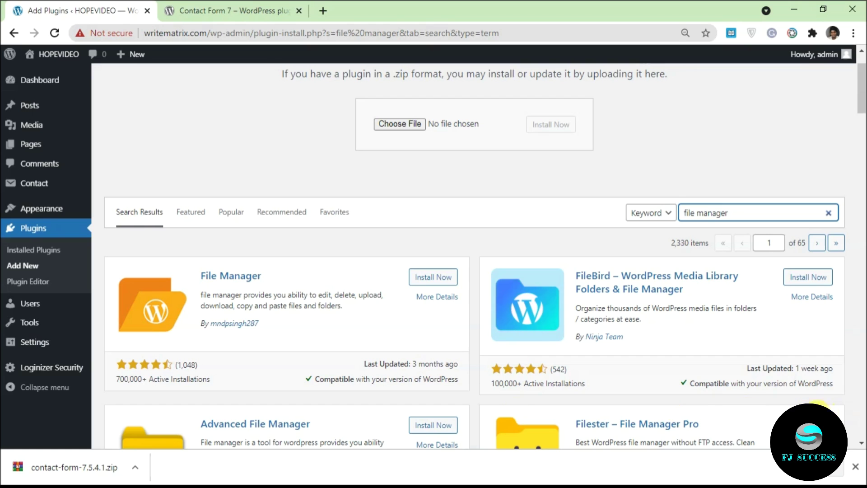
{"action": "left_click", "coordinate": [421, 281]}
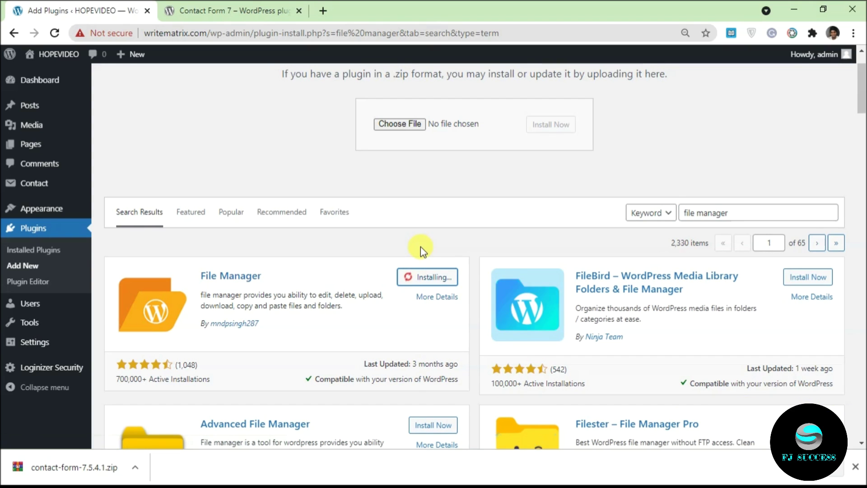
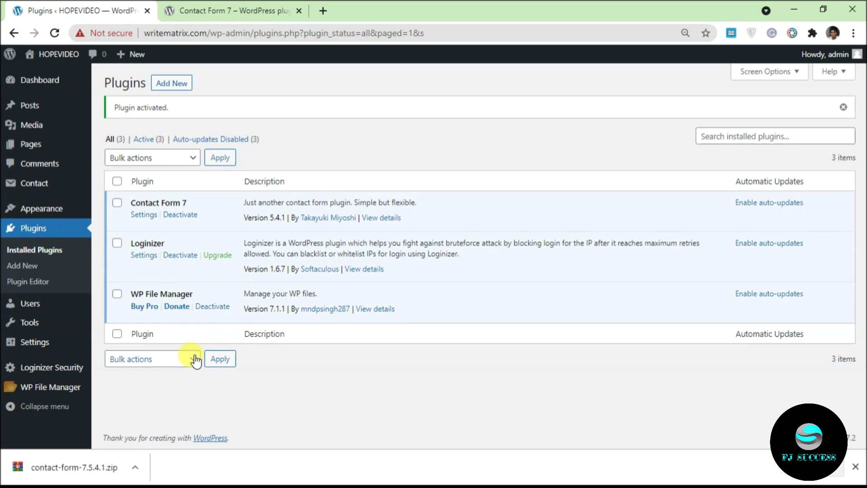
Step: Deactivate the Contact Form 7 plugin installed from the zip and delete it with its data
{"action": "mouse_move", "coordinate": [72, 391]}
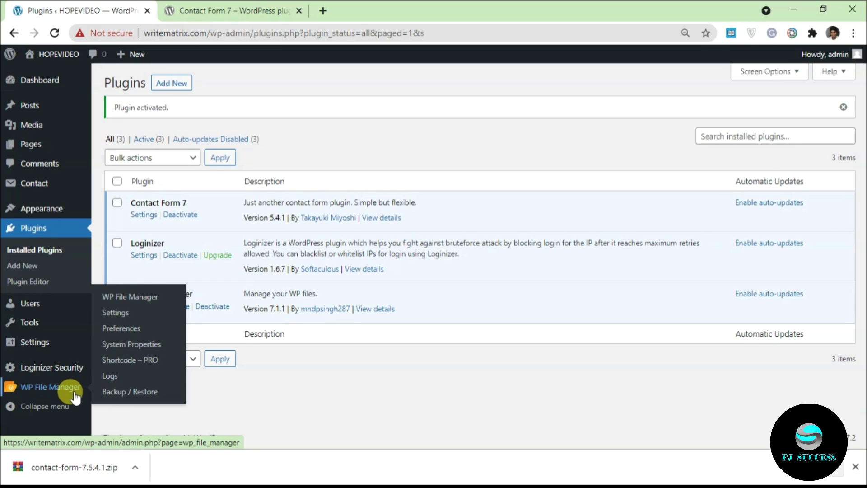
{"action": "left_click", "coordinate": [175, 215]}
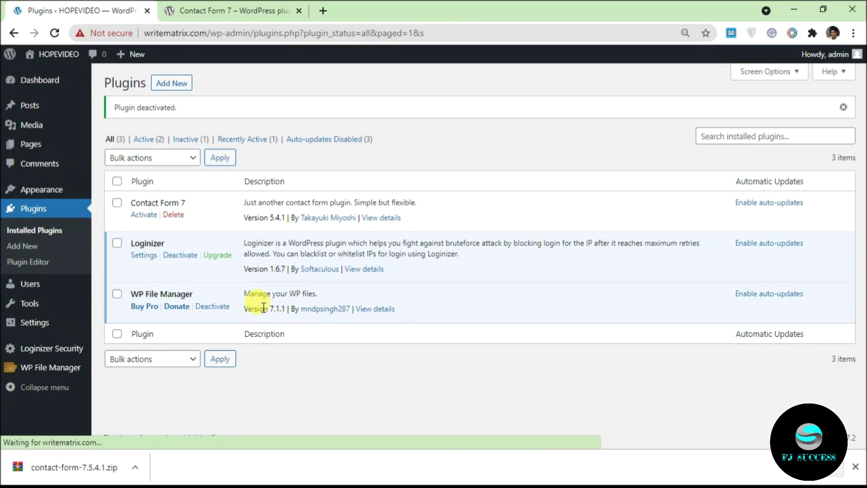
{"action": "left_click", "coordinate": [173, 214]}
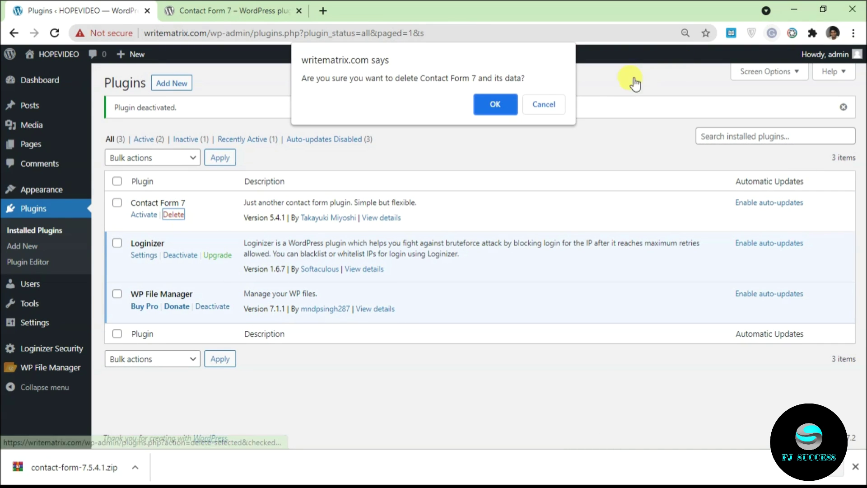
{"action": "left_click", "coordinate": [508, 106]}
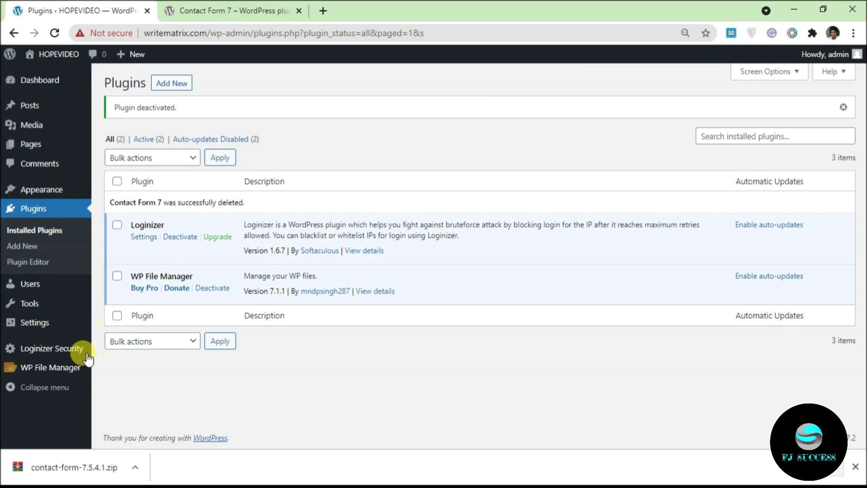
Step: Open WP File Manager and dismiss its welcome subscription popup
{"action": "mouse_move", "coordinate": [64, 369]}
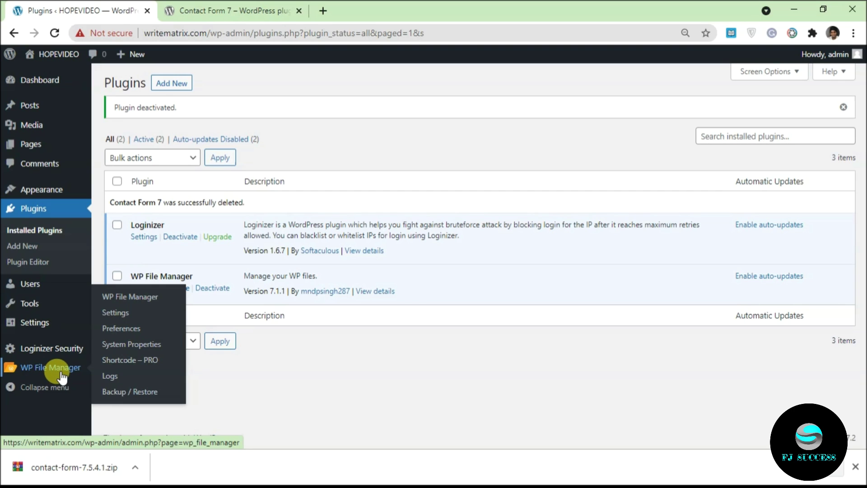
{"action": "left_click", "coordinate": [62, 373]}
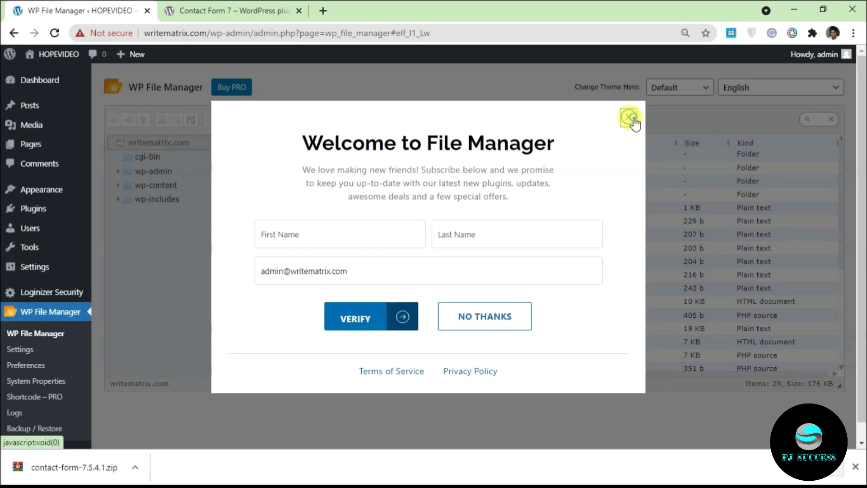
{"action": "left_click", "coordinate": [629, 118]}
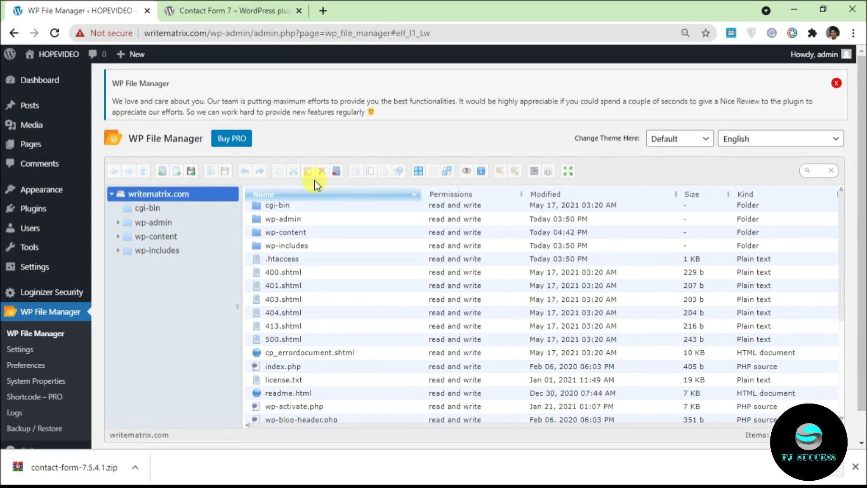
Step: Open the plugins folder inside wp-content in the site's file listing
{"action": "scroll", "coordinate": [860, 131], "scroll_direction": "down", "scroll_amount": 1}
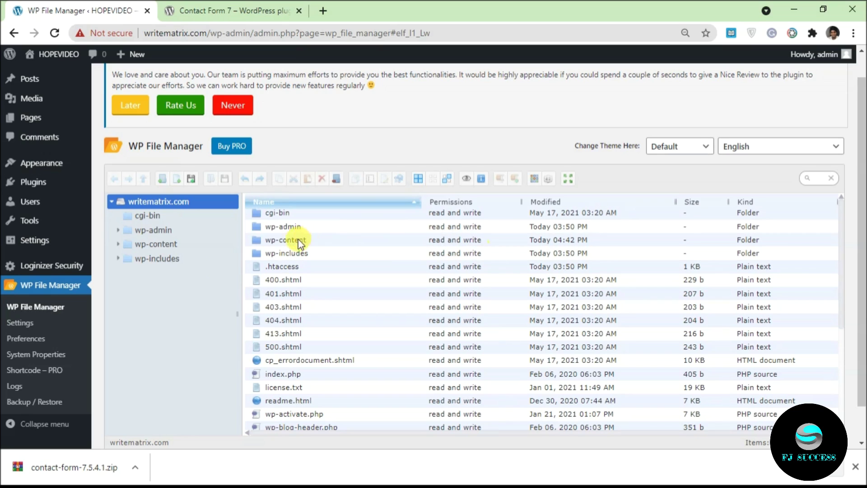
{"action": "scroll", "coordinate": [332, 244], "scroll_direction": "down", "scroll_amount": 1}
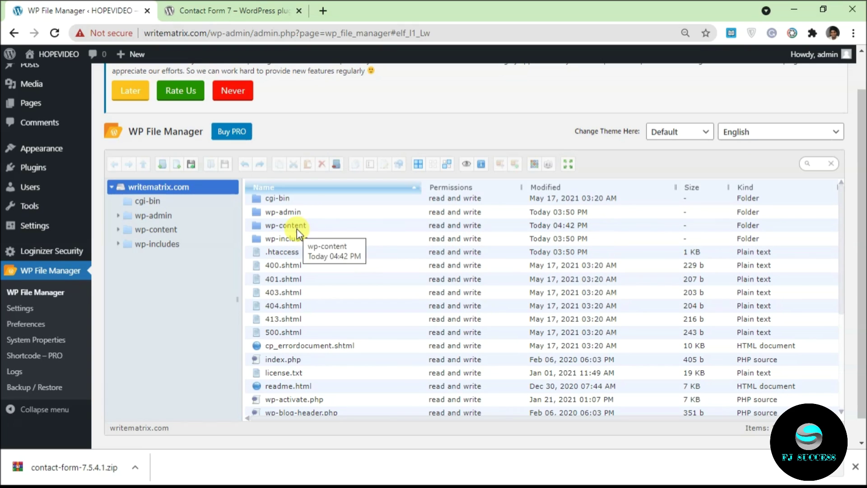
{"action": "left_click", "coordinate": [319, 232]}
{"action": "double_click", "coordinate": [322, 232]}
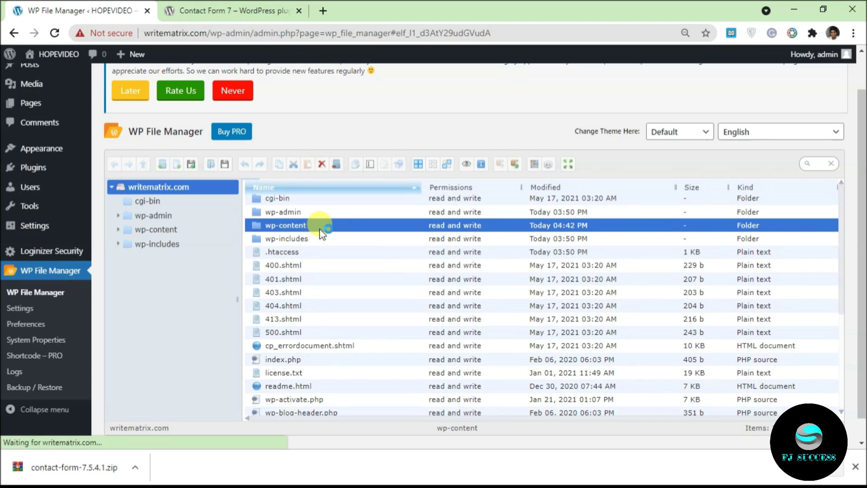
{"action": "left_click", "coordinate": [320, 226]}
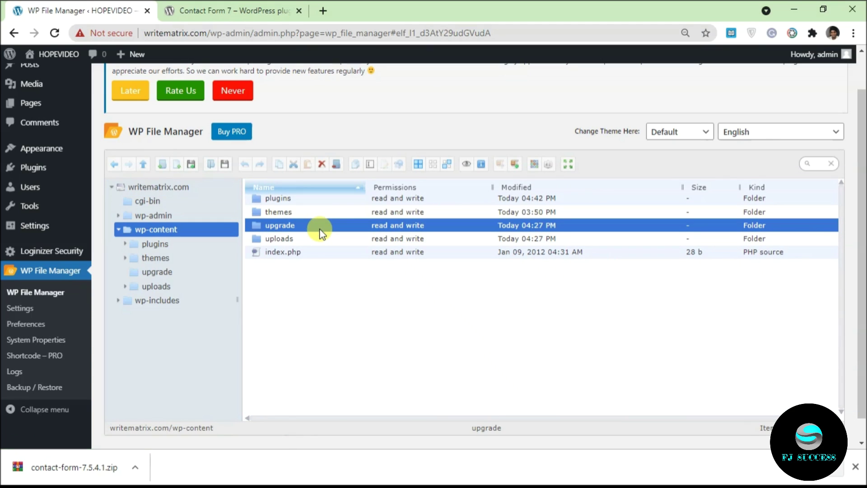
{"action": "left_click", "coordinate": [291, 202]}
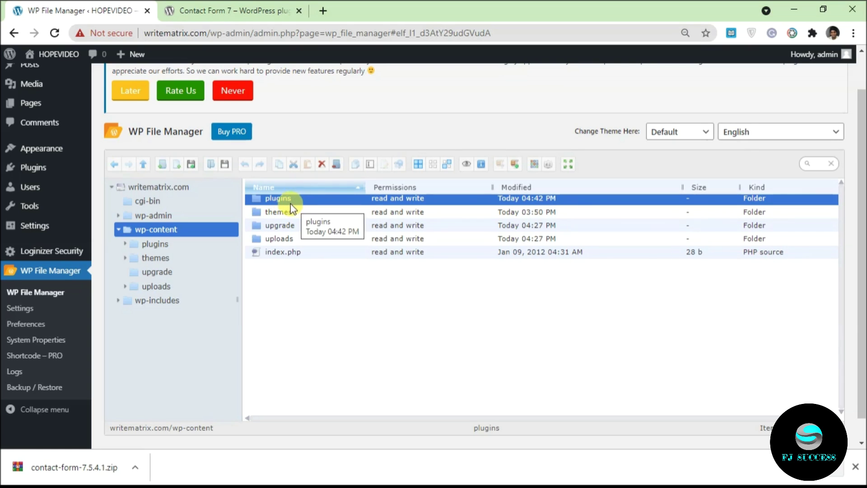
{"action": "double_click", "coordinate": [289, 199]}
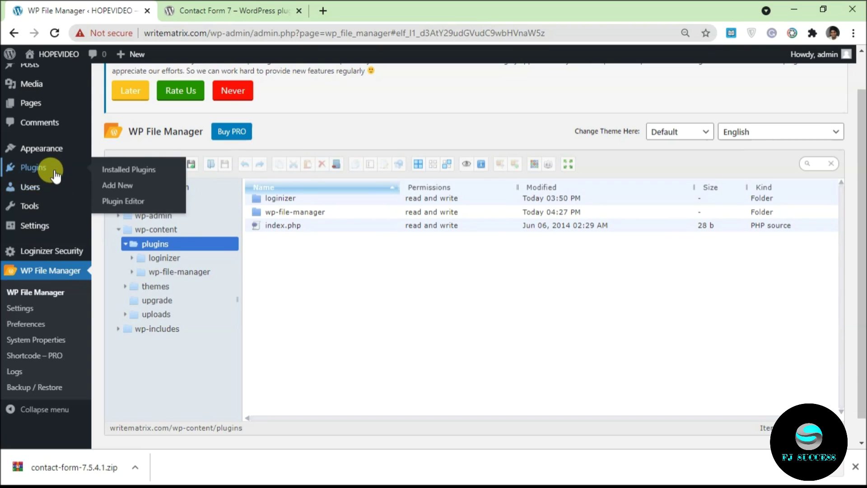
Step: Upload the downloaded contact-form-7.5.4.1.zip into wp-content/plugins and extract it there, allowing old files to be replaced
{"action": "left_click_drag", "start_coordinate": [76, 460], "coordinate": [353, 285]}
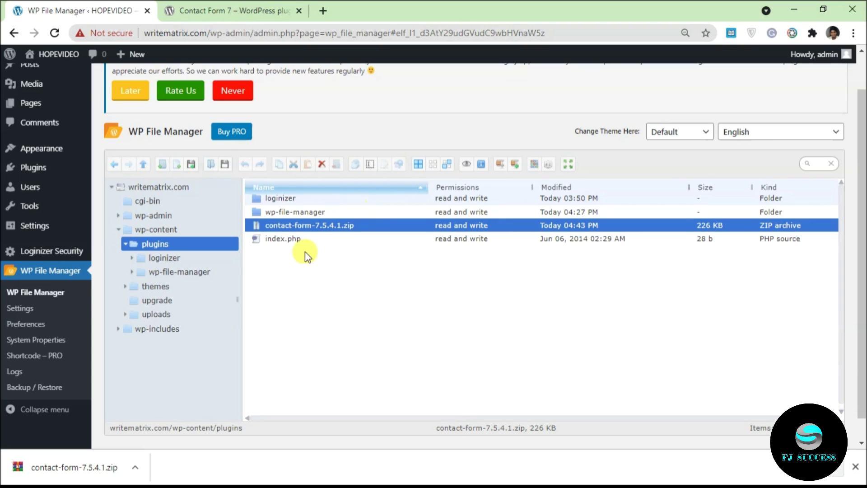
{"action": "right_click", "coordinate": [272, 226]}
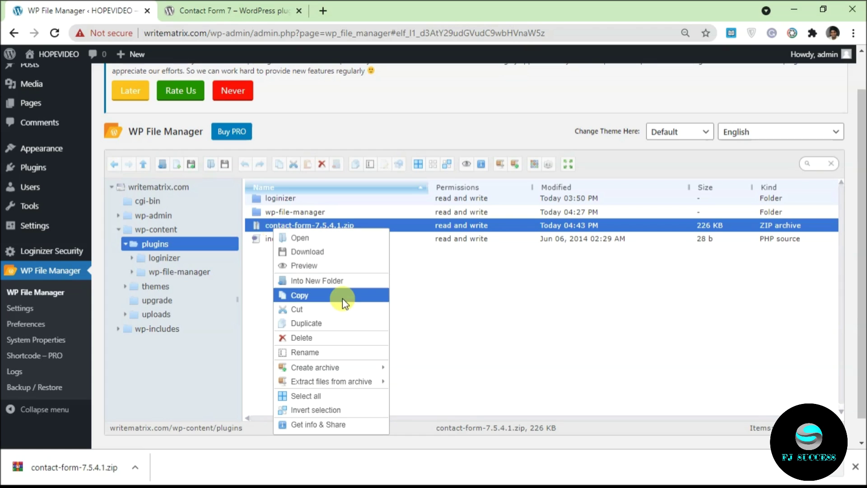
{"action": "mouse_move", "coordinate": [358, 383]}
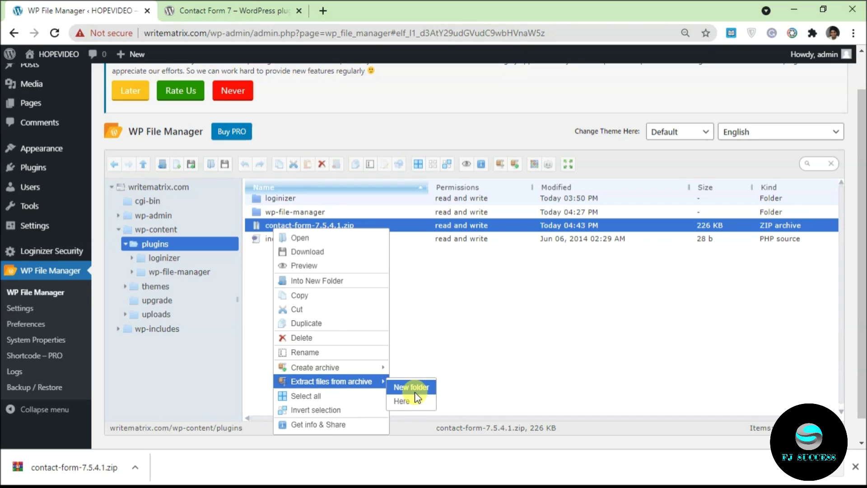
{"action": "left_click", "coordinate": [404, 401]}
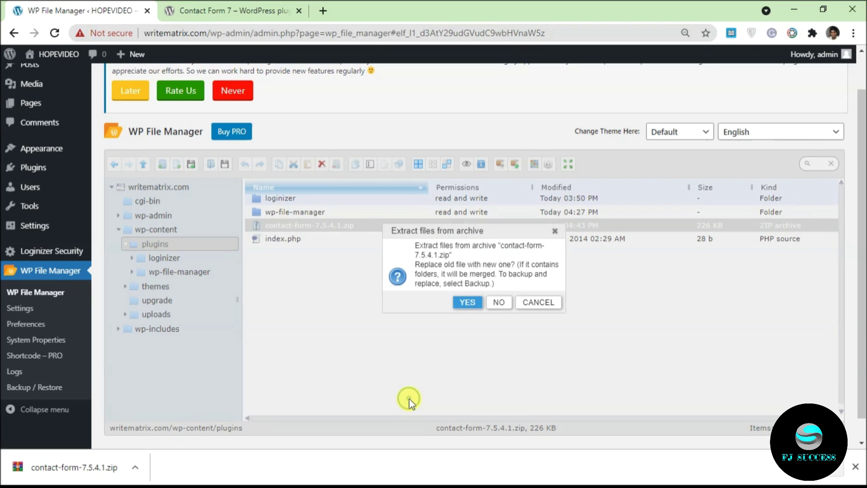
{"action": "left_click", "coordinate": [465, 307]}
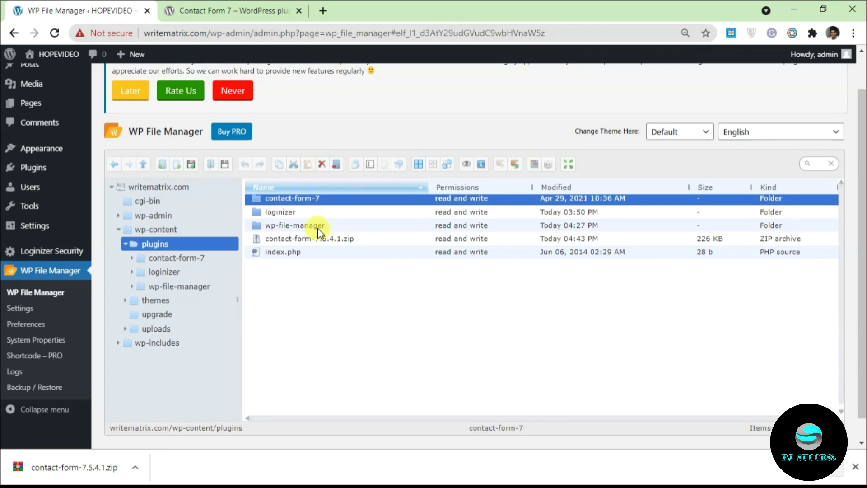
Step: Permanently delete the uploaded contact-form-7.5.4.1.zip from the plugins folder
{"action": "left_click", "coordinate": [368, 238]}
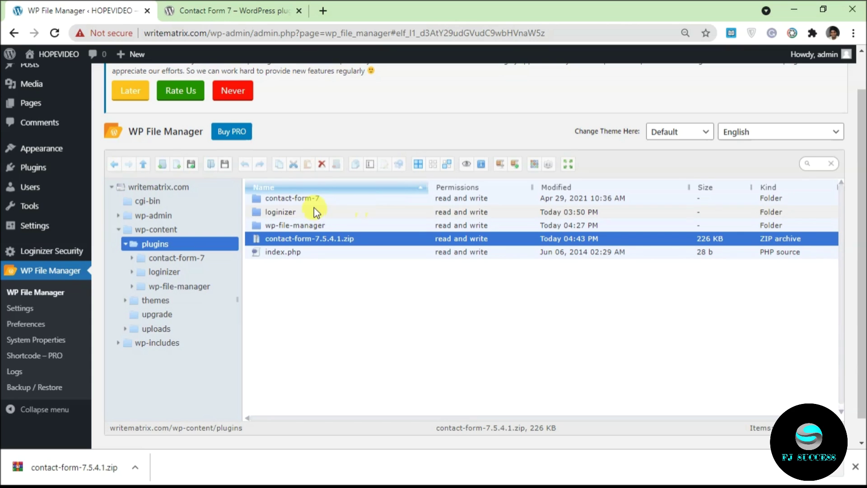
{"action": "left_click", "coordinate": [322, 165]}
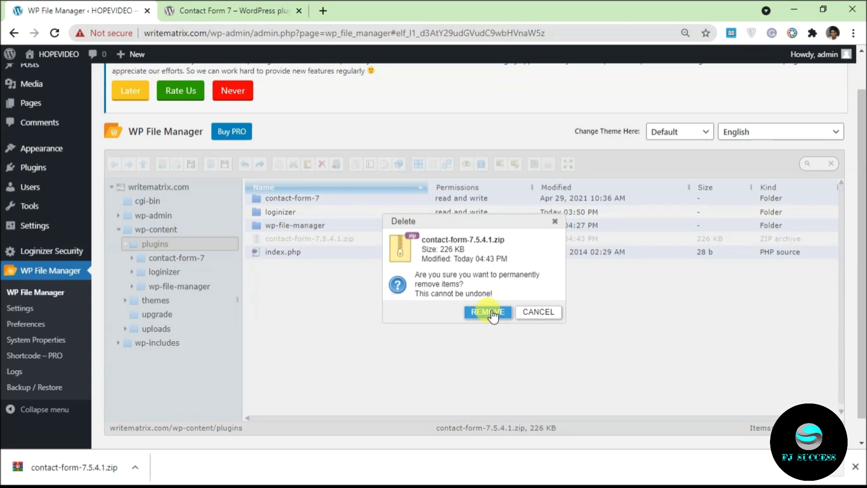
{"action": "left_click", "coordinate": [490, 312]}
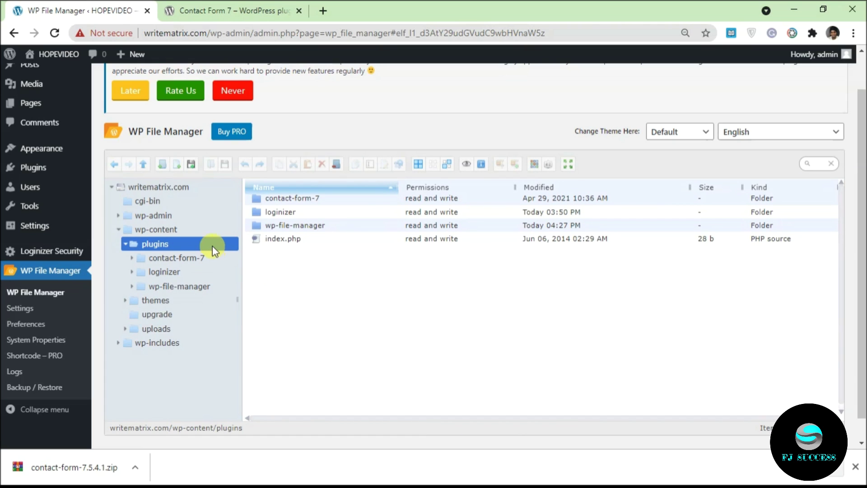
Step: Activate the Contact Form 7 plugin from the installed plugins list
{"action": "left_click", "coordinate": [29, 169]}
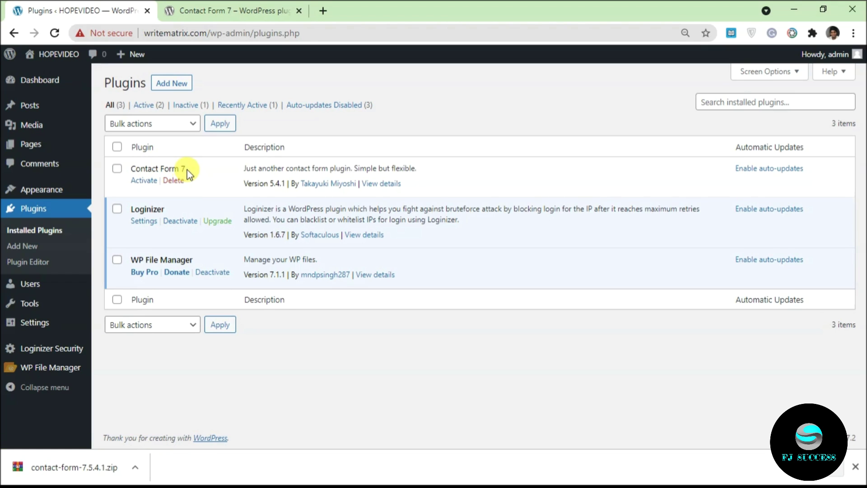
{"action": "left_click", "coordinate": [147, 181]}
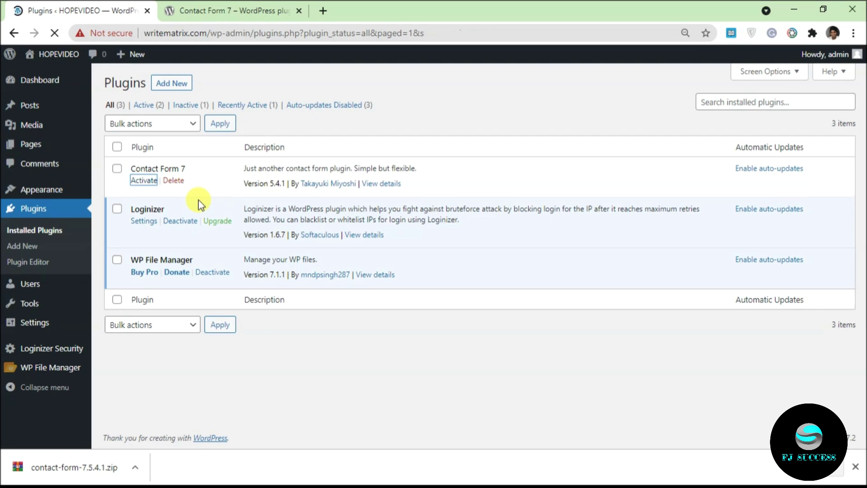
Step: Open the zip upload form for adding a new plugin to review that installation method
{"action": "left_click", "coordinate": [192, 92]}
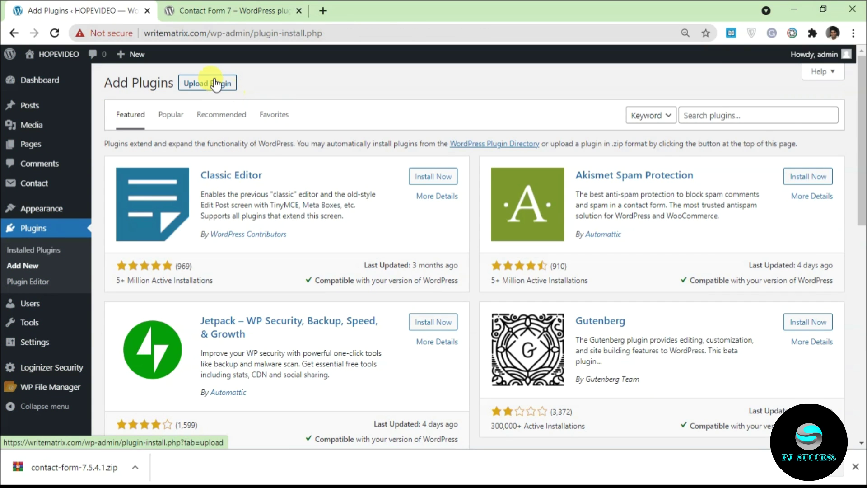
{"action": "left_click", "coordinate": [216, 85]}
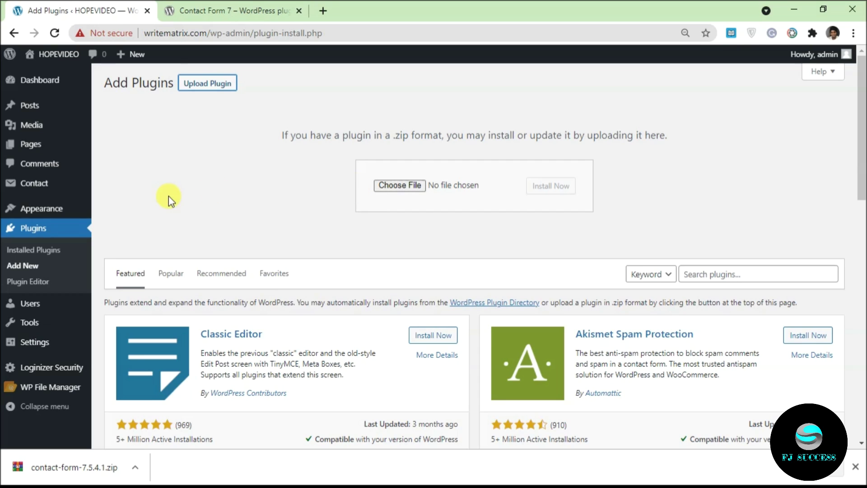
{"action": "mouse_move", "coordinate": [47, 388]}
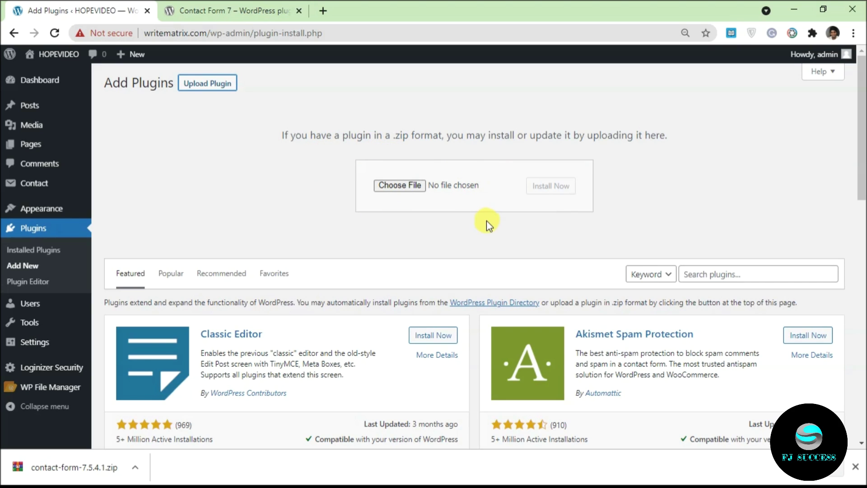
{"action": "mouse_move", "coordinate": [18, 388]}
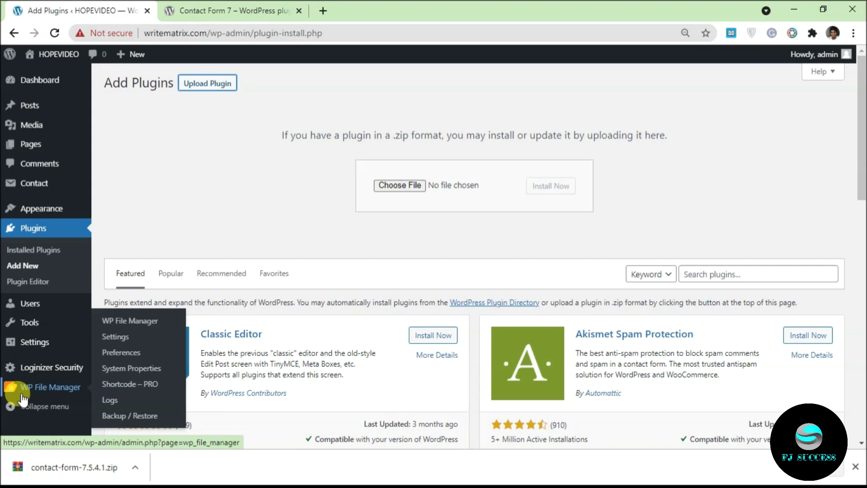